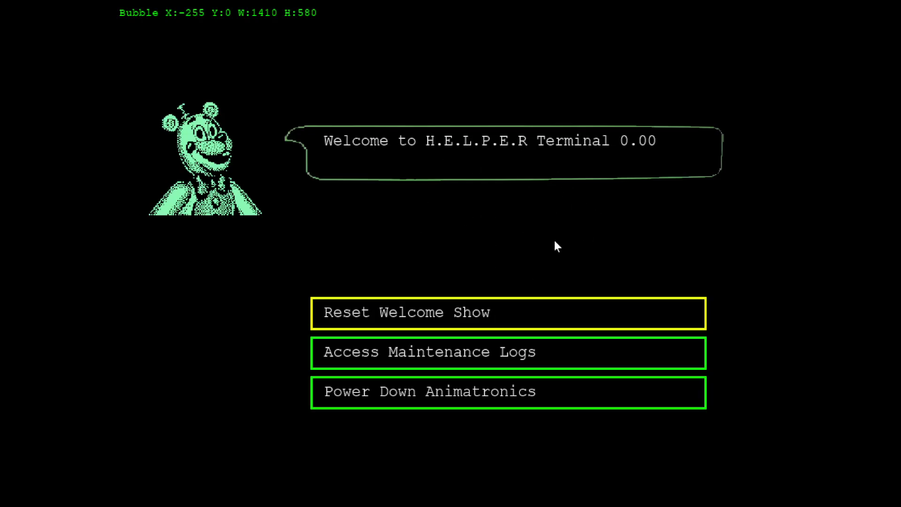
key(Down)
key(Down)
key(Up)
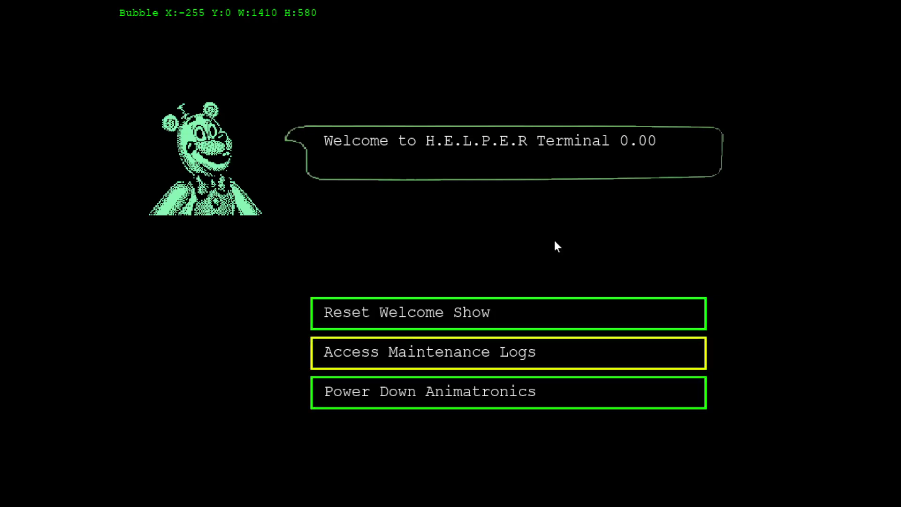
key(Down)
key(Up)
key(Down)
key(Up)
key(Up)
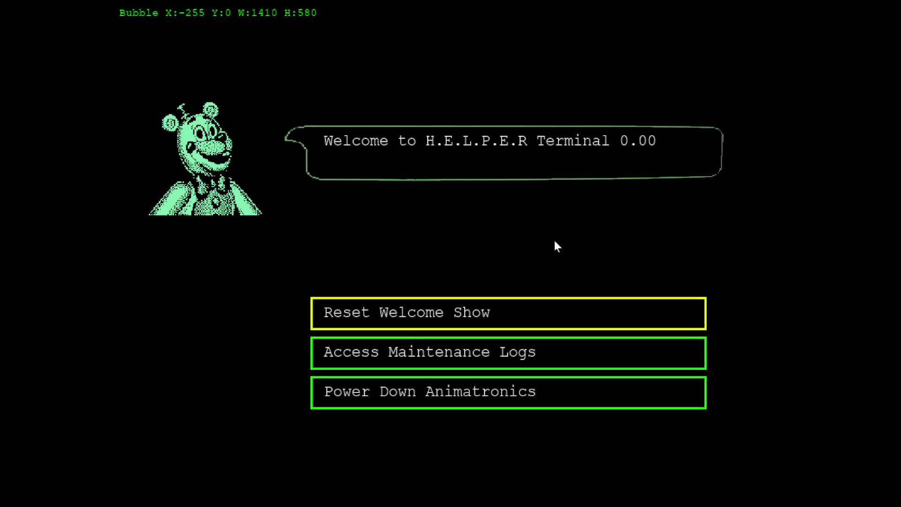
key(Down)
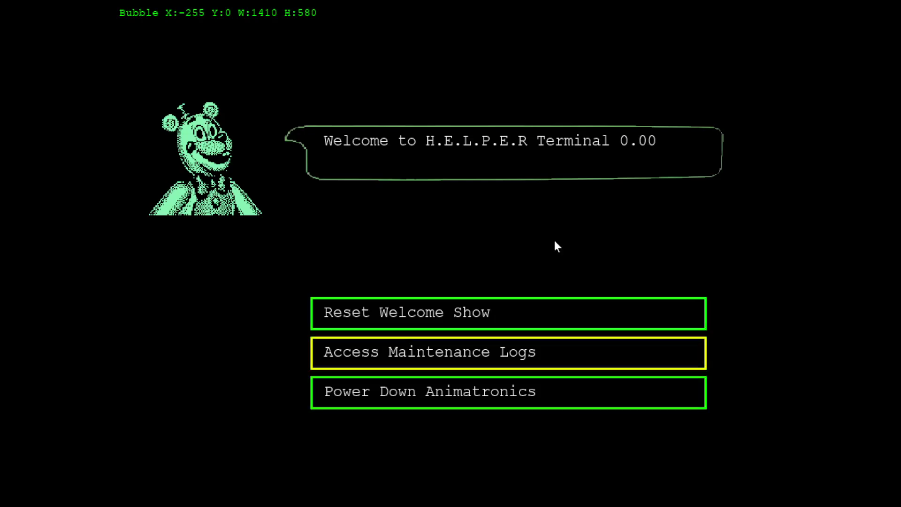
key(Return)
key(Down)
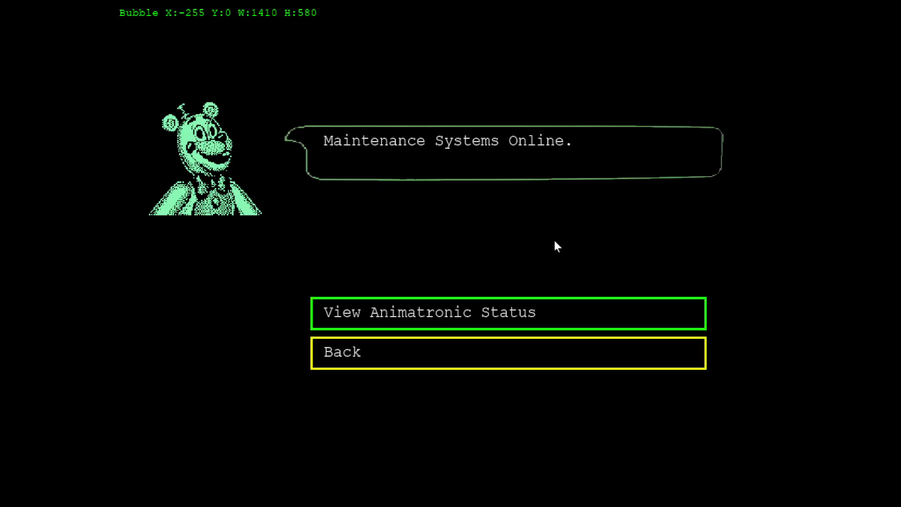
key(Return)
key(Down)
key(Down)
key(Return)
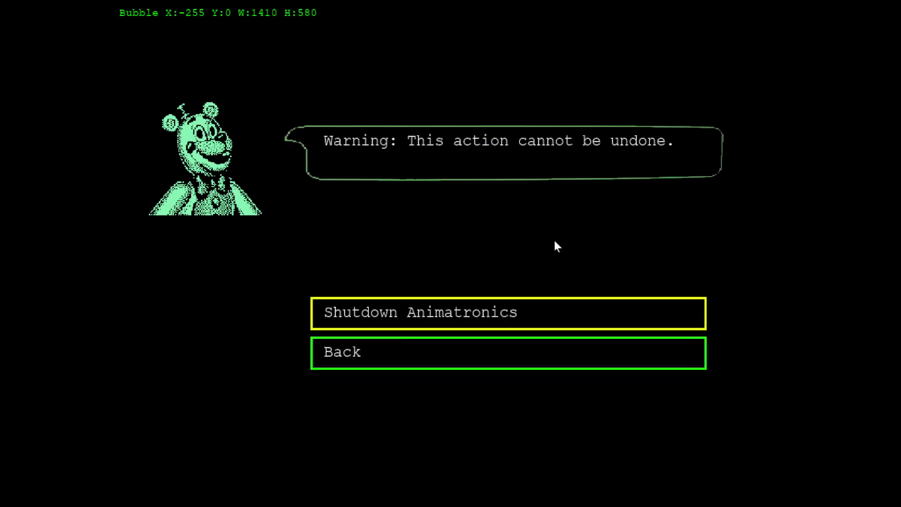
key(Down)
key(Return)
key(Down)
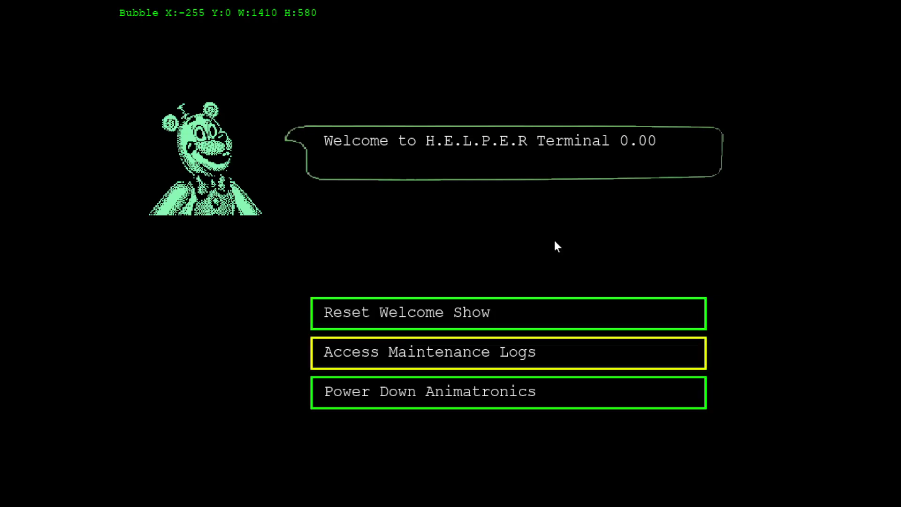
key(Return)
key(Down)
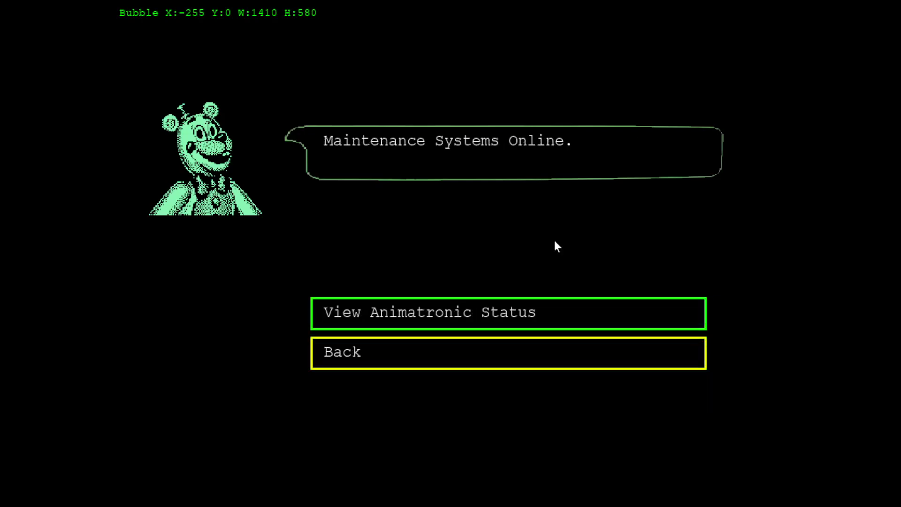
key(Return)
key(Down)
key(Down)
key(Return)
key(Escape)
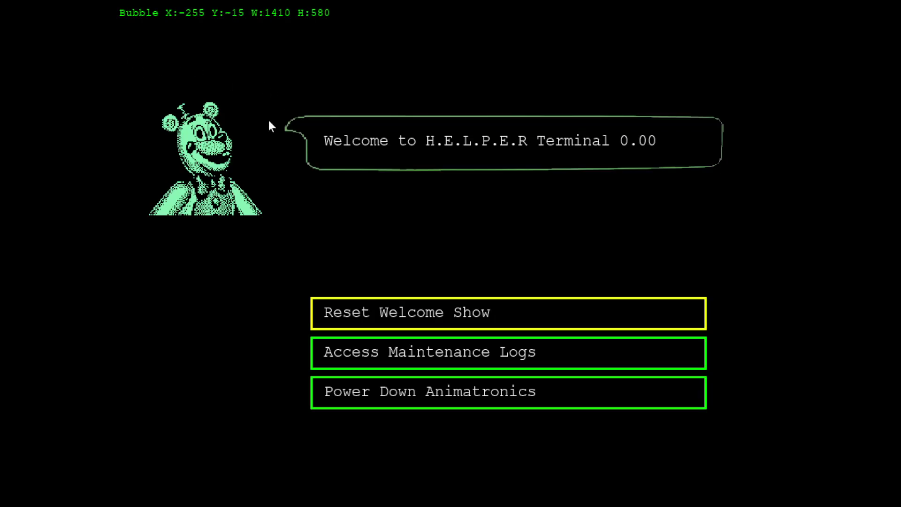
- Shift the speech bubble left and down from its starting position
key(Right)
key(Right)
key(Right)
key(Left)
key(Left)
key(Left)
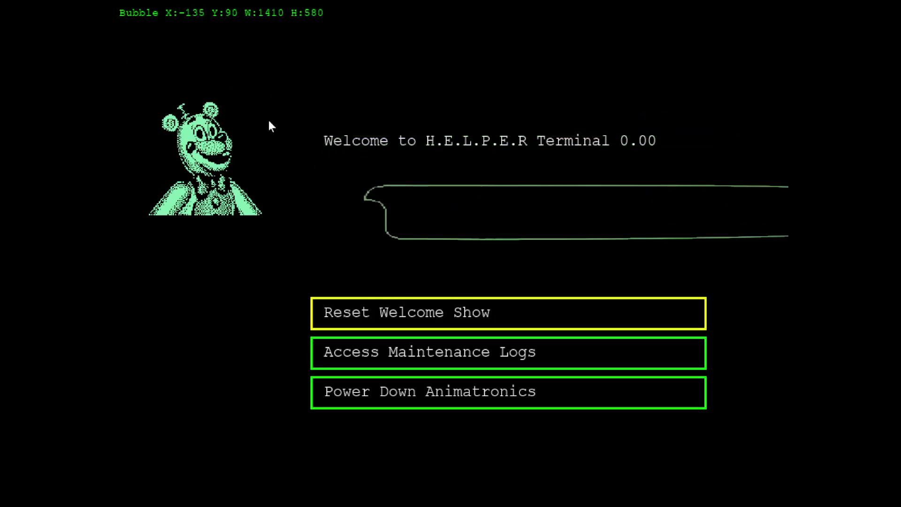
key(Up)
key(Up)
key(Up)
key(Left)
key(Left)
key(Left)
key(Up)
key(Up)
key(Up)
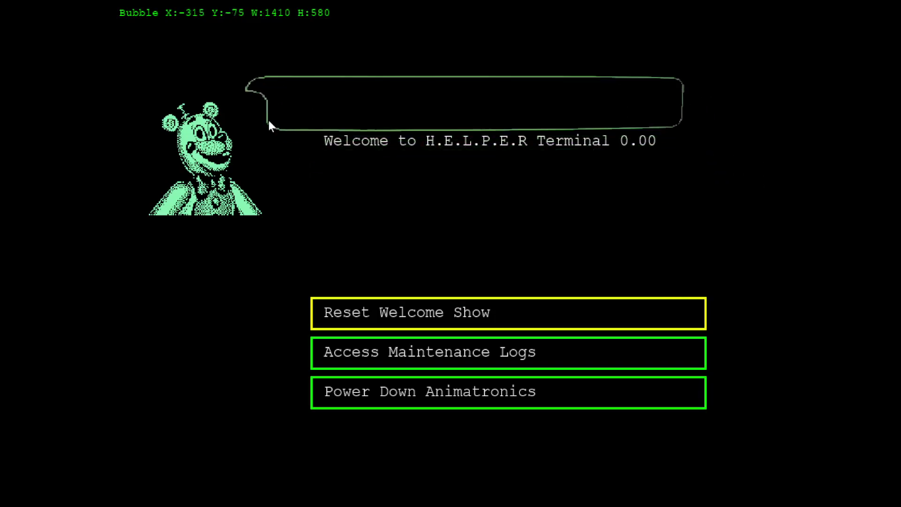
key(Left)
key(Left)
key(Left)
key(Down)
key(Down)
key(Left)
key(Left)
key(Left)
key(Down)
key(Down)
key(Right)
key(Down)
key(Down)
key(Down)
- Nudge the speech bubble slightly right and down
key(Left)
key(Left)
key(Down)
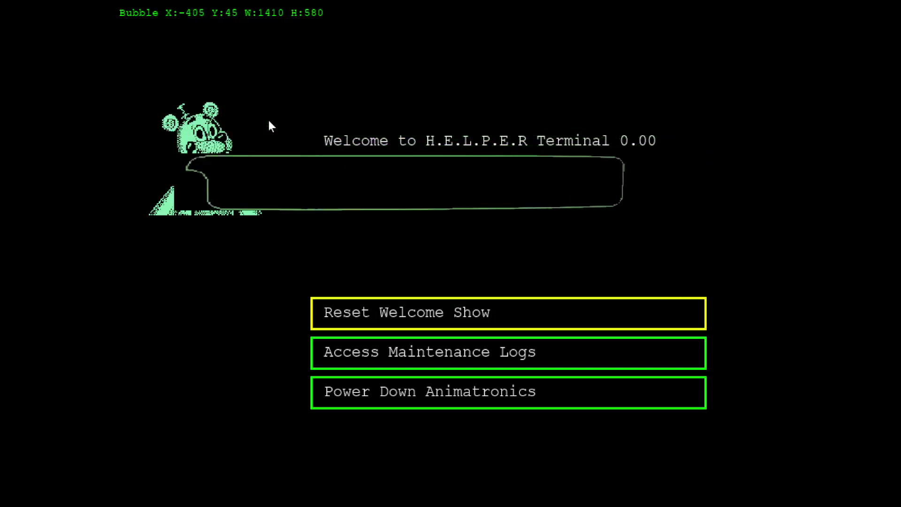
key(Right)
key(Up)
key(Right)
key(Right)
key(Right)
key(Down)
- Move the speech bubble right and up
key(Right)
key(Right)
key(Right)
key(Up)
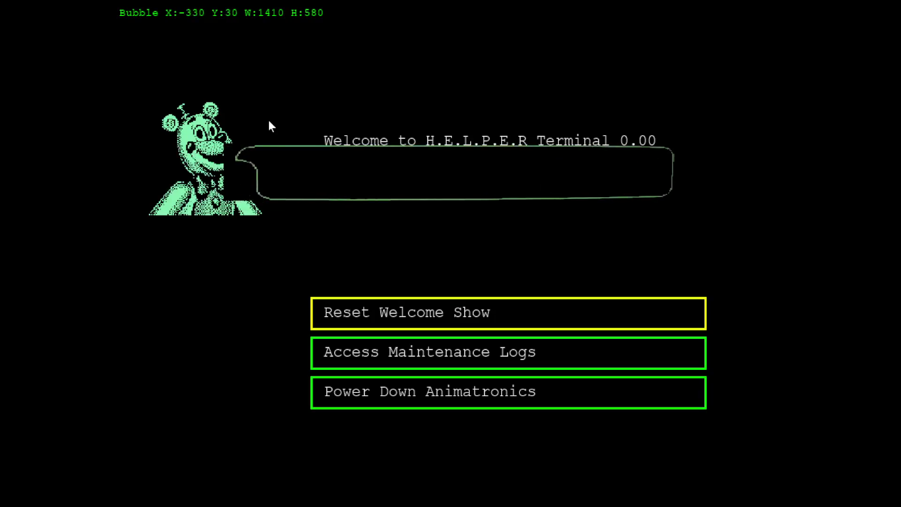
key(Right)
key(Right)
key(Right)
key(Up)
key(Right)
key(Right)
key(Down)
key(Right)
key(Right)
key(Right)
key(Down)
key(Down)
- Lower the speech bubble toward the menu options
key(Right)
key(Right)
key(Down)
key(Down)
key(Down)
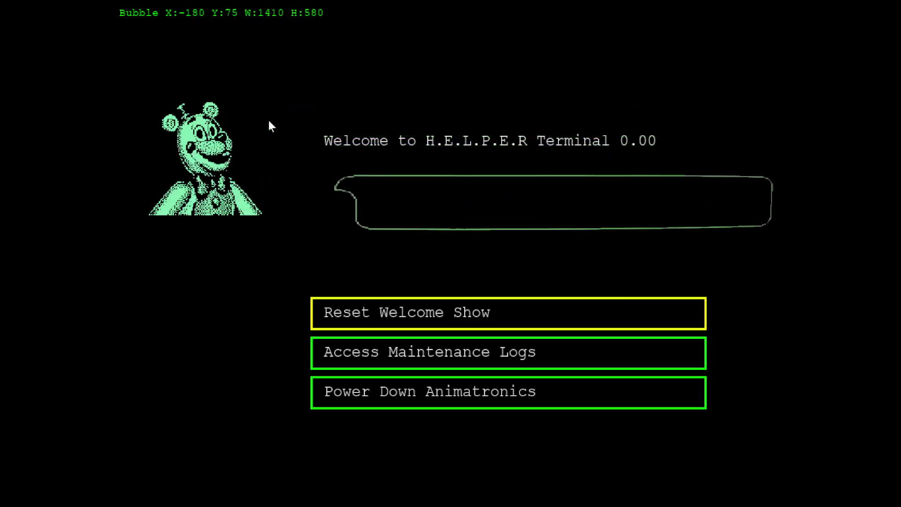
key(Down)
key(Down)
key(Down)
key(Left)
key(Left)
key(Left)
key(Down)
key(Down)
key(Down)
key(Left)
key(Left)
key(Left)
key(Down)
key(Down)
key(Down)
- Shift the speech bubble further to the right
key(Right)
key(Right)
key(Down)
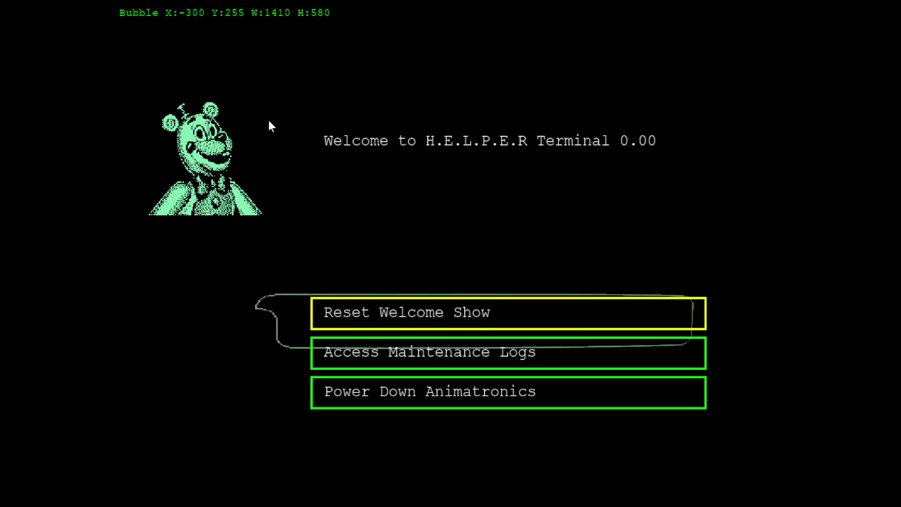
key(Left)
key(Down)
key(Right)
key(Right)
key(Right)
key(Up)
key(Up)
key(Up)
key(Right)
key(Right)
key(Up)
key(Up)
- Move the bubble up-left, raising it around the welcome text
key(Left)
key(Left)
key(Up)
key(Up)
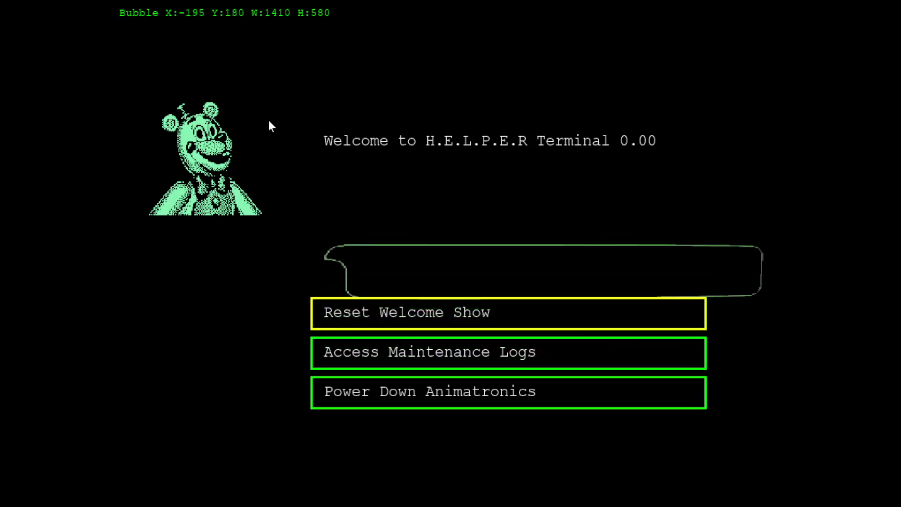
key(Left)
key(Left)
key(Up)
key(Up)
key(Up)
key(Left)
key(Left)
key(Up)
key(Up)
key(Up)
key(Left)
key(Up)
key(Up)
key(Up)
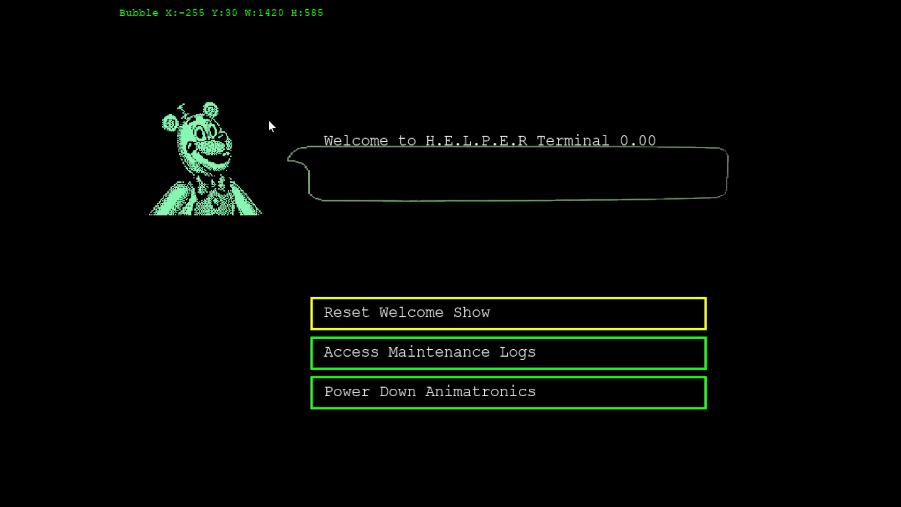
key(Up)
key(Up)
key(Up)
- Move the speech bubble up and right, then back left
key(Down)
key(Down)
key(Right)
key(Up)
key(Left)
key(Left)
key(Up)
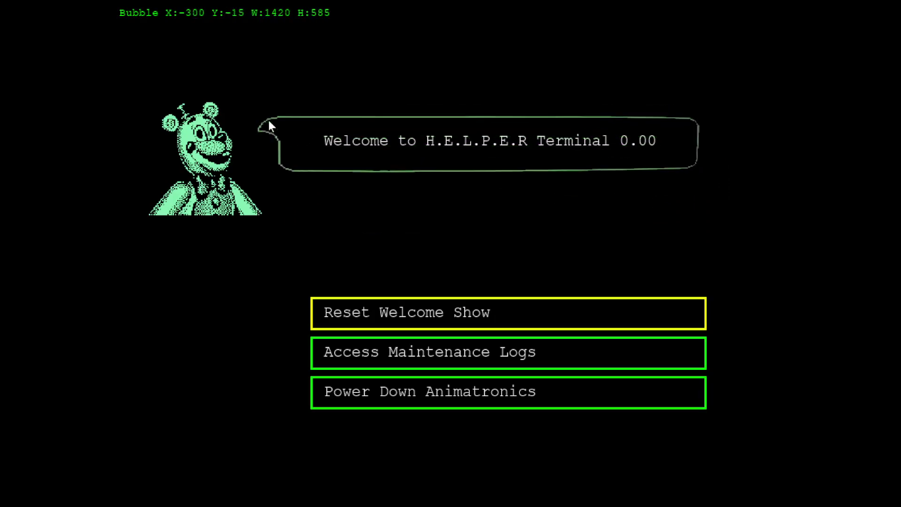
key(Right)
key(Down)
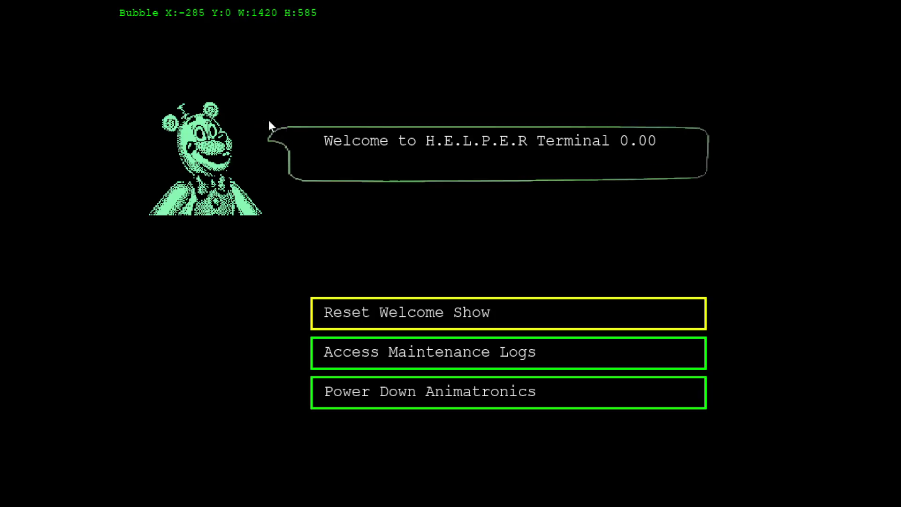
- Nudge the speech bubble right while fine-tuning its height
key(Right)
key(Up)
key(Right)
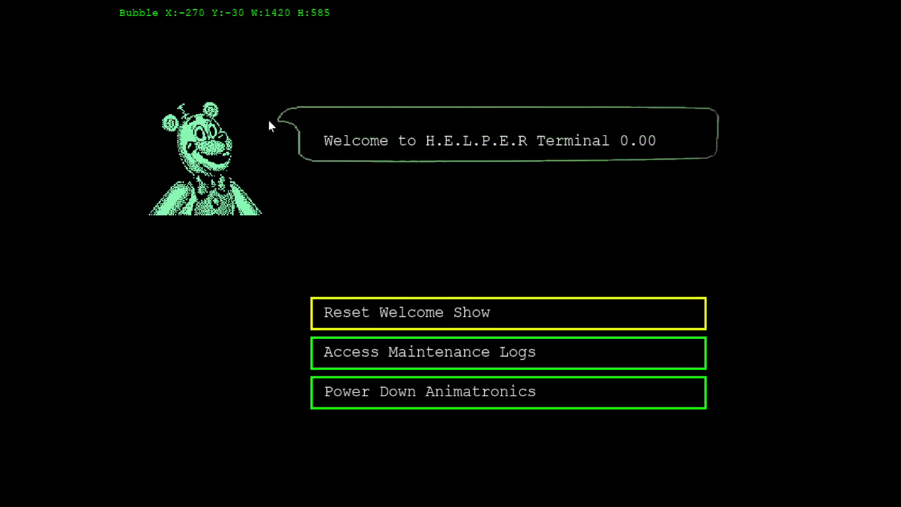
key(Down)
key(Down)
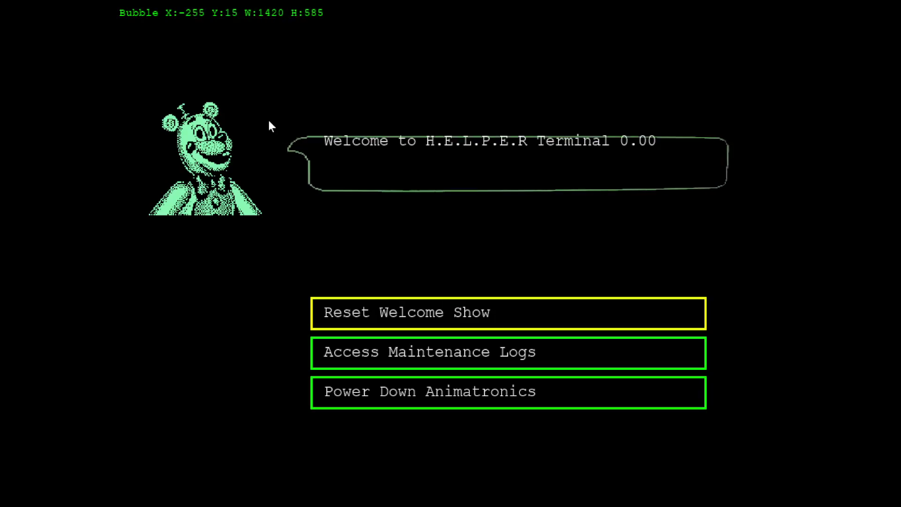
- Settle the bubble just below the welcome text at X -255, Y 30
key(Left)
key(Up)
key(Up)
key(Right)
key(Right)
key(Right)
key(Down)
key(Left)
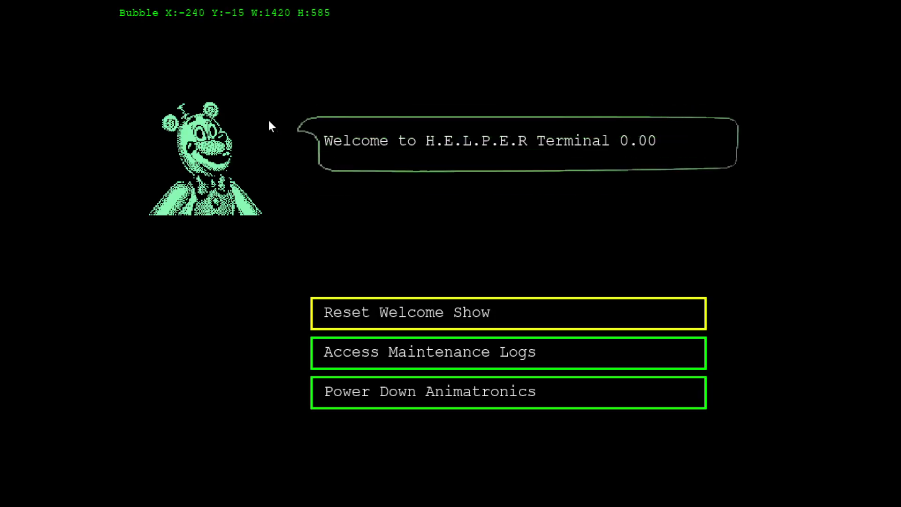
key(Right)
key(Down)
key(Left)
key(Down)
key(Down)
- Enlarge the speech bubble with repeated width and height increases
key(Left)
key(d)
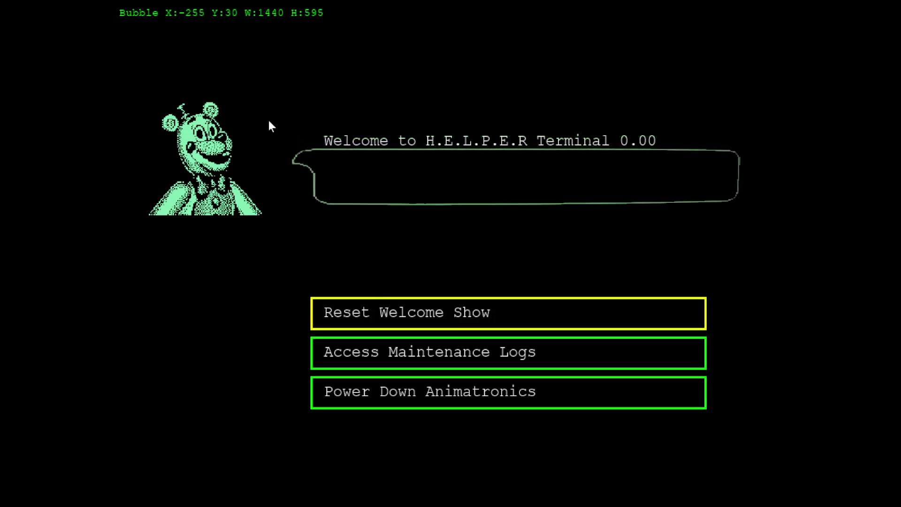
key(d)
key(d)
key(s)
key(s)
key(d)
key(a)
key(a)
key(s)
key(d)
key(d)
key(s)
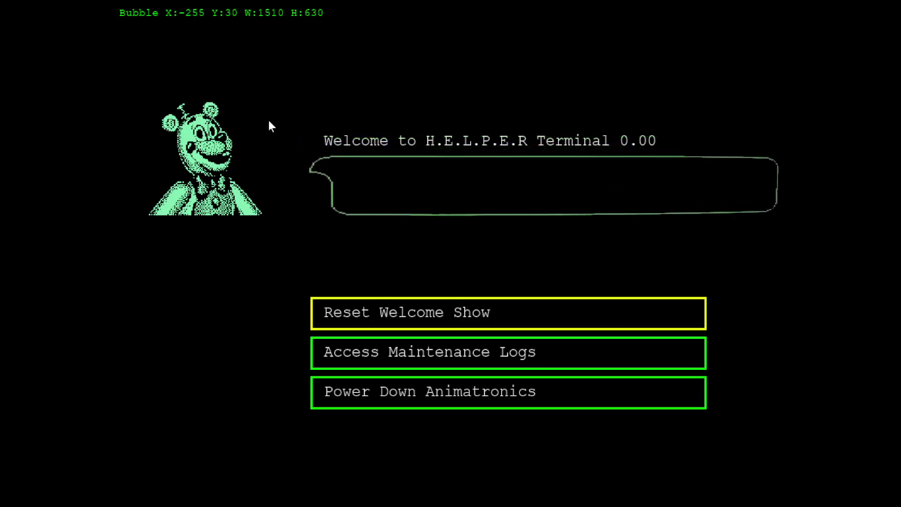
key(d)
key(s)
key(d)
key(s)
key(d)
key(s)
- Shift the bubble left and up while shrinking it
key(Left)
key(Left)
key(Left)
key(Up)
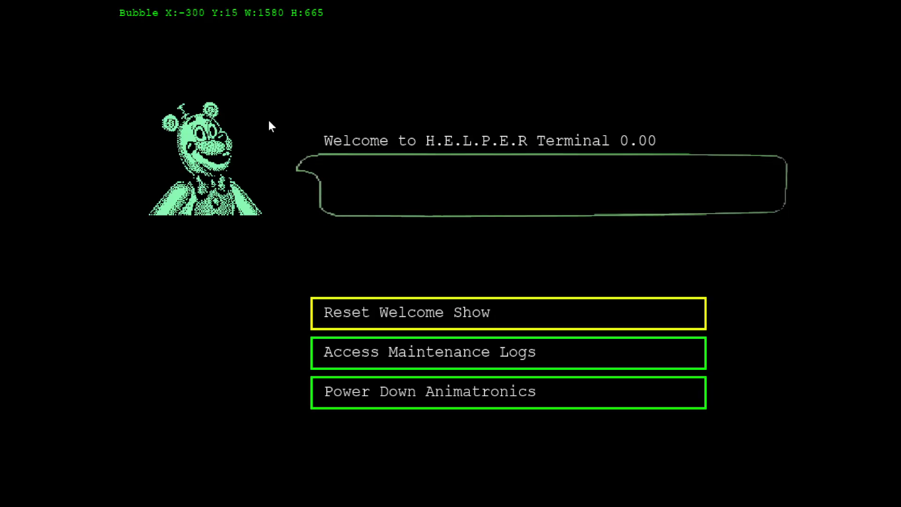
key(Left)
key(Up)
key(a)
key(a)
key(w)
key(a)
key(w)
- Shrink the bubble further while moving it right and down
key(a)
key(a)
key(w)
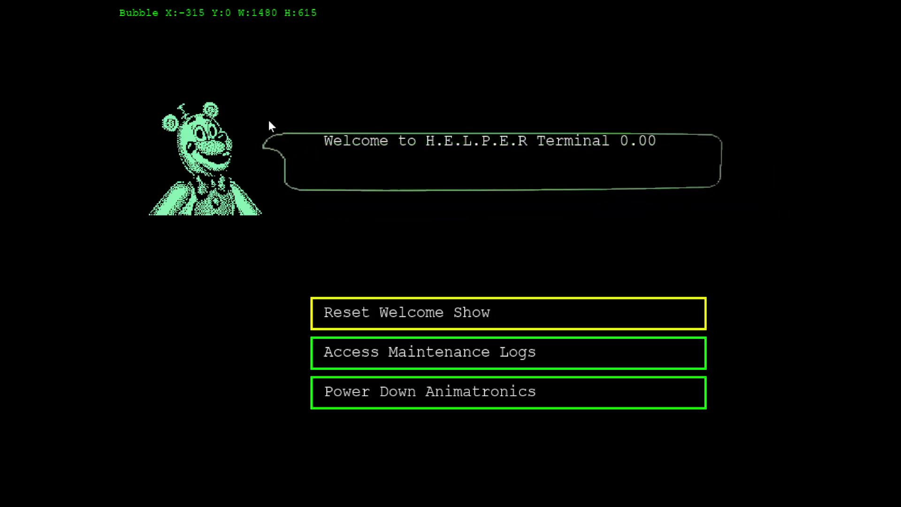
key(Right)
key(a)
key(w)
key(Right)
key(Down)
key(a)
key(w)
key(Right)
key(Down)
key(a)
key(w)
key(Right)
key(Down)
key(a)
key(w)
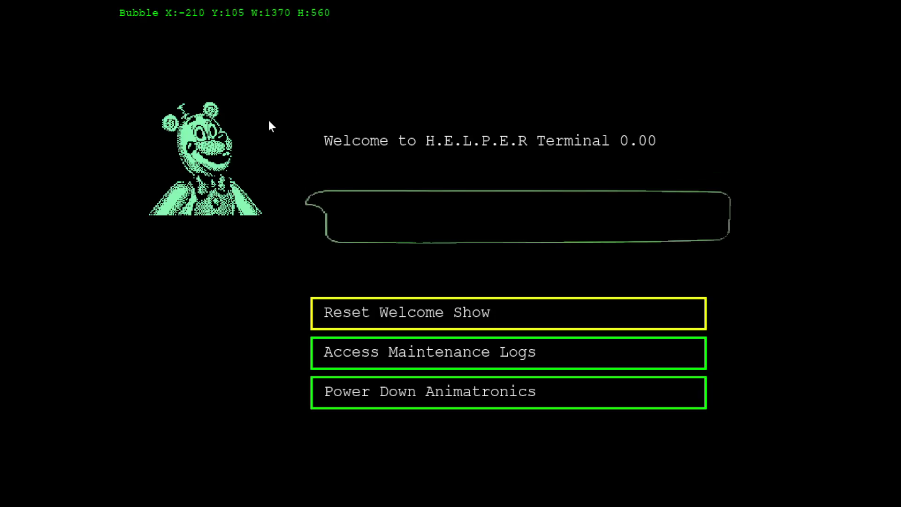
key(Down)
key(a)
key(w)
key(a)
key(w)
key(a)
key(w)
- Shrink the bubble to fit closely around the welcome text
key(Up)
key(Up)
key(Up)
key(a)
key(w)
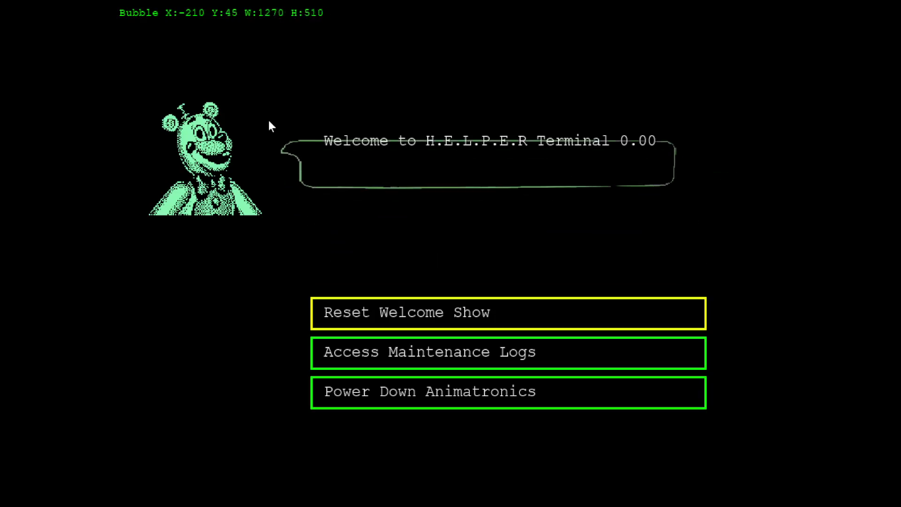
key(Up)
key(a)
key(w)
key(Right)
key(Right)
key(Right)
key(a)
key(w)
key(Right)
key(a)
key(w)
- Widen and heighten the bubble while shifting it left
key(d)
key(d)
key(s)
key(s)
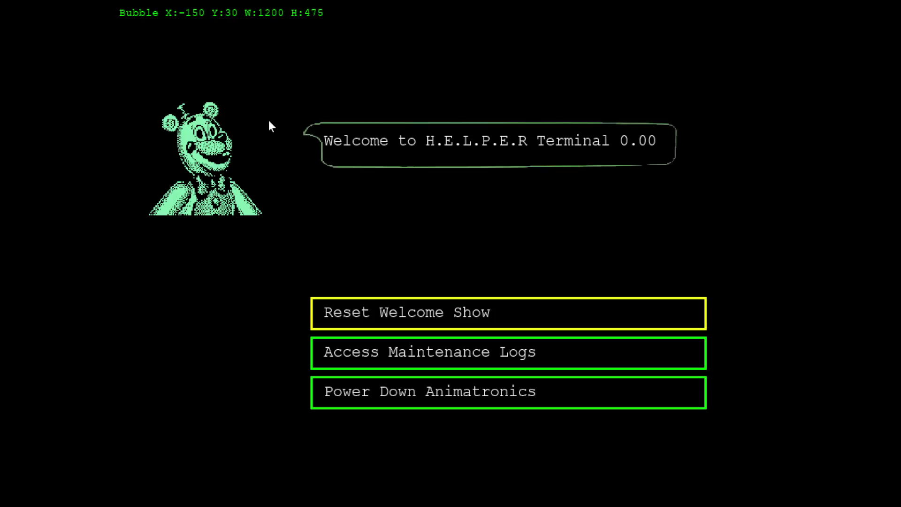
key(Left)
key(d)
key(d)
key(d)
key(s)
key(s)
key(s)
key(Left)
key(d)
key(d)
key(d)
key(s)
key(s)
key(s)
key(Left)
key(Left)
key(Up)
key(d)
key(s)
- Nudge the 1270×510 bubble into place at X -225, Y 0
key(Right)
key(Right)
key(Up)
key(Up)
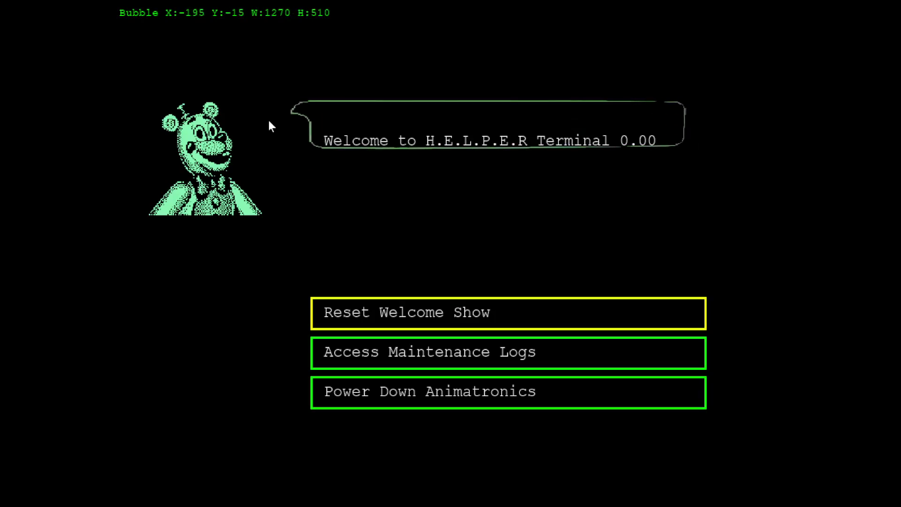
key(Left)
key(Left)
key(Right)
key(Right)
key(Down)
key(Down)
key(Left)
key(Left)
key(Down)
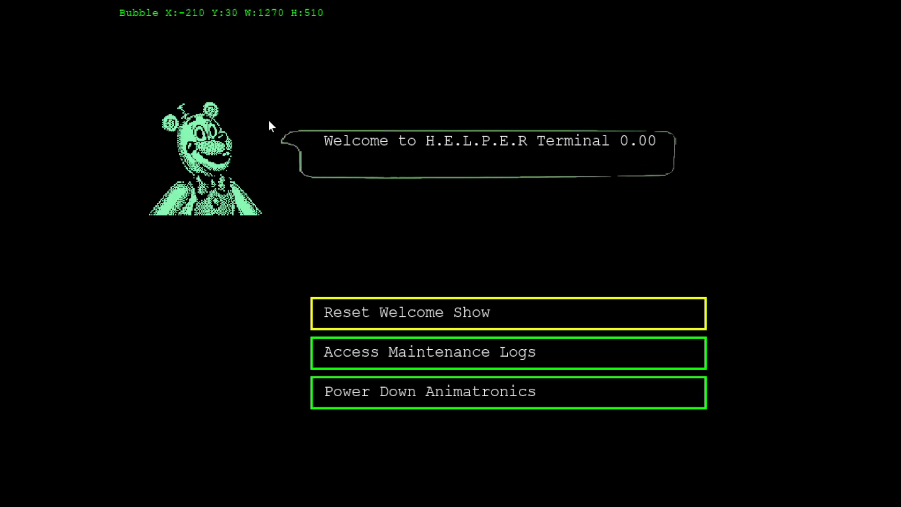
key(Right)
key(Up)
key(Left)
key(Down)
- Select Access Maintenance Logs and open the maintenance submenu
key(Up)
key(Left)
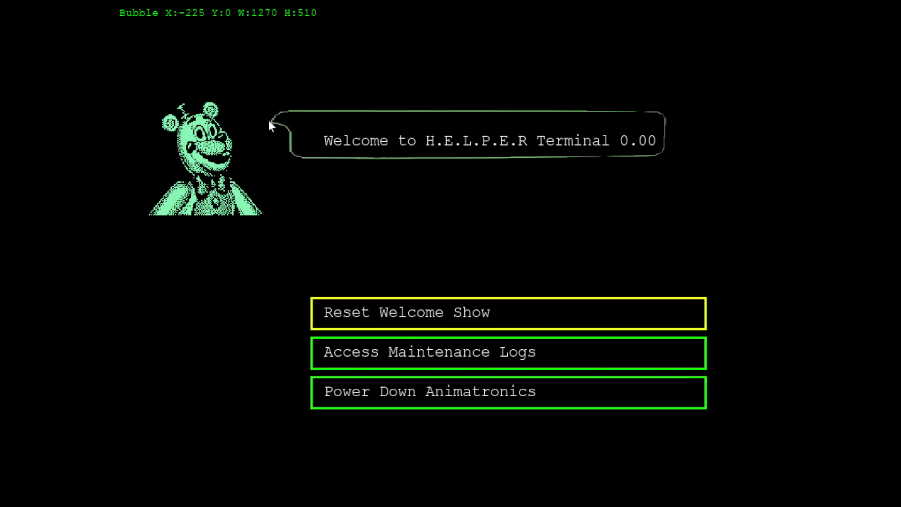
key(Down)
key(Down)
key(Up)
key(Up)
key(Down)
key(Down)
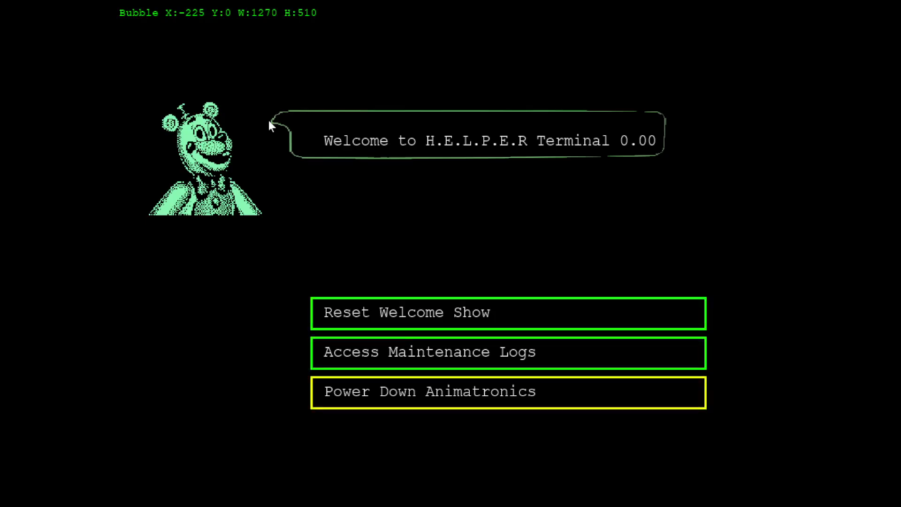
key(Up)
key(Up)
key(Down)
key(Return)
key(Down)
- Go back to the main menu and reopen the maintenance screen
key(Up)
key(Down)
key(Return)
key(Down)
key(Return)
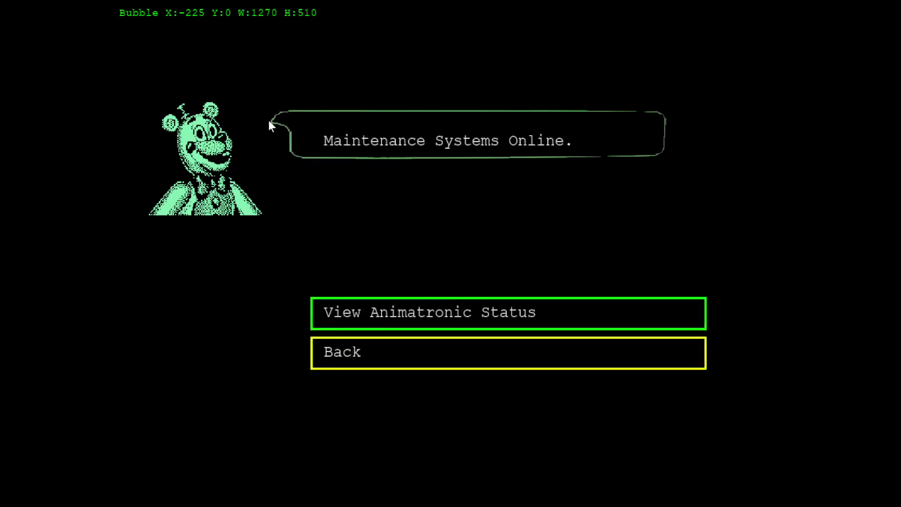